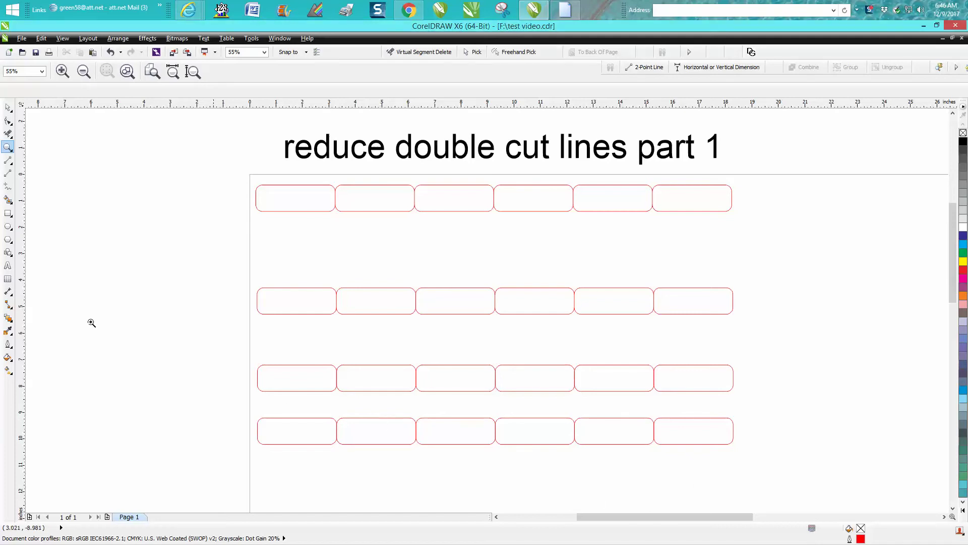
# Drag the second bottom-row tag down out of its row, then undo the move
pyautogui.click(6, 107)
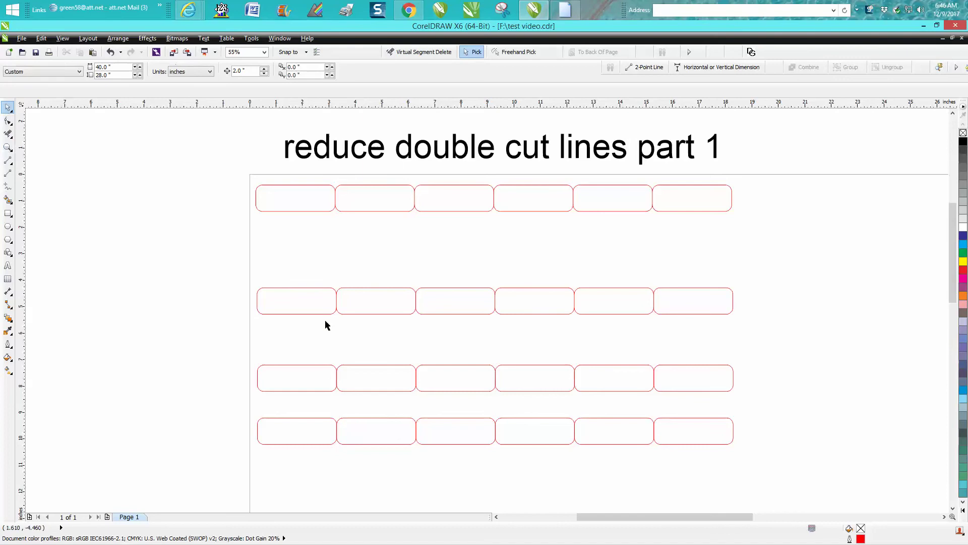
pyautogui.click(378, 421)
pyautogui.moveTo(377, 421); pyautogui.dragTo(387, 472)
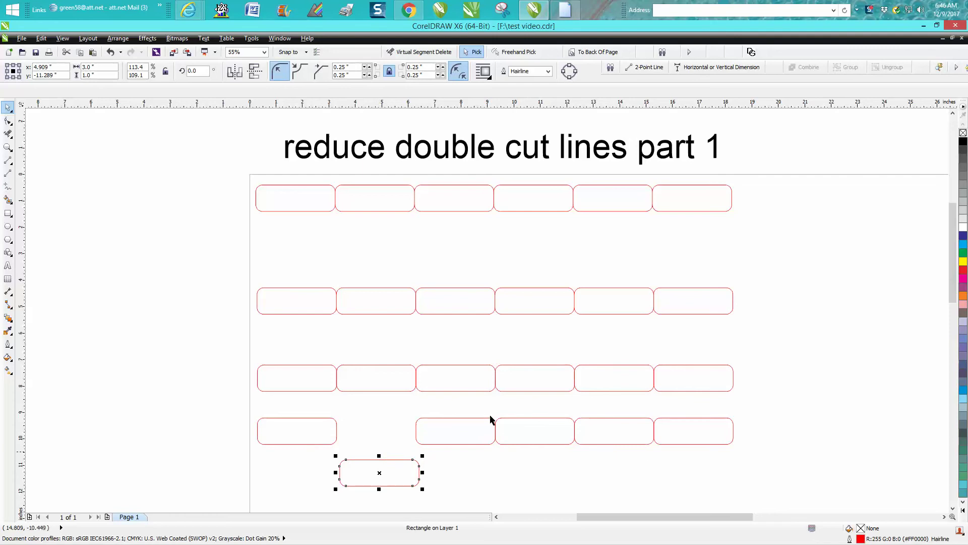
pyautogui.click(111, 54)
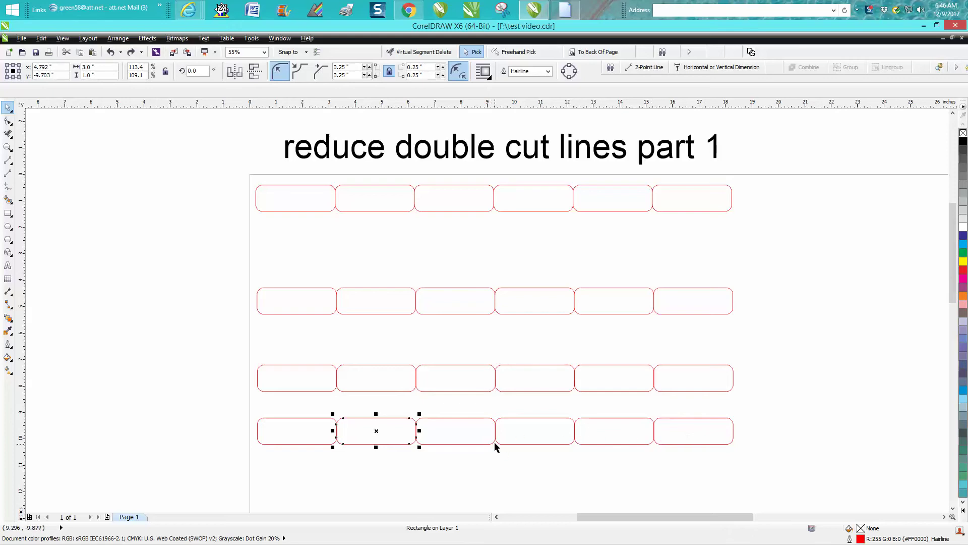
# Shift the top row of tags down, then move it back up into place
pyautogui.click(433, 355)
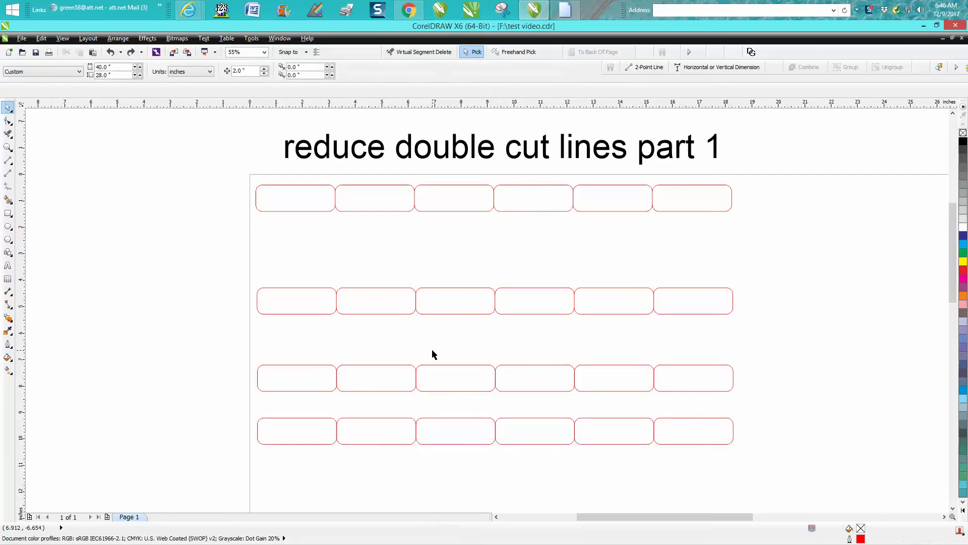
pyautogui.click(472, 211)
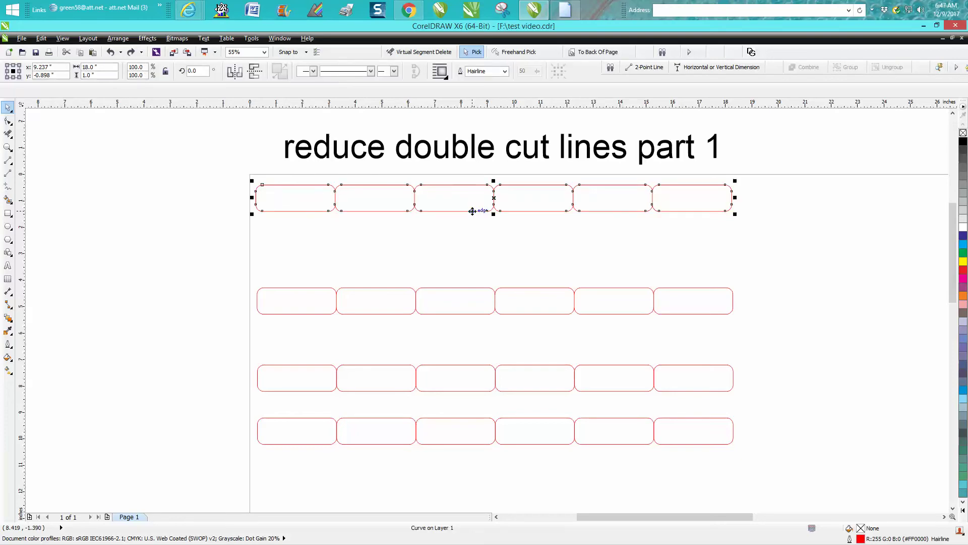
pyautogui.hotkey('ctrl', 'z')
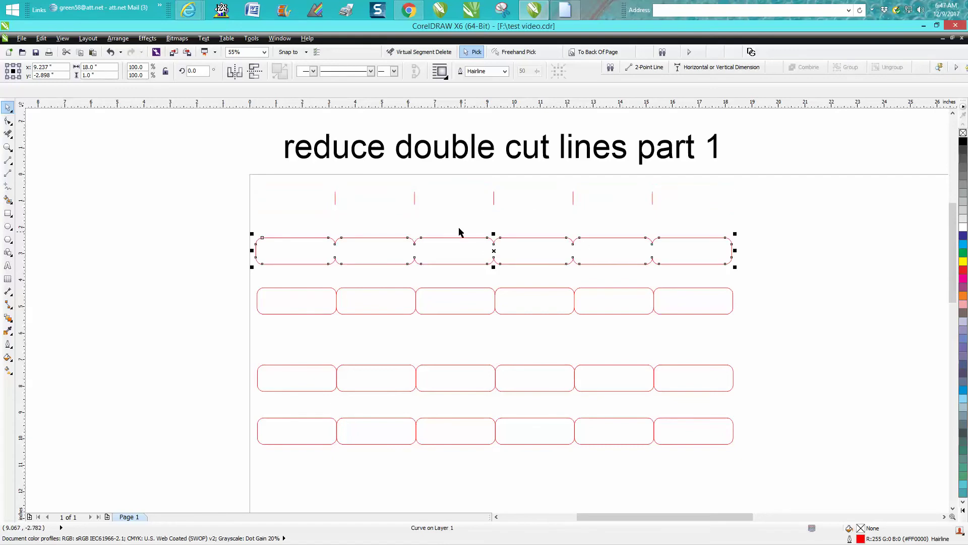
pyautogui.click(461, 220)
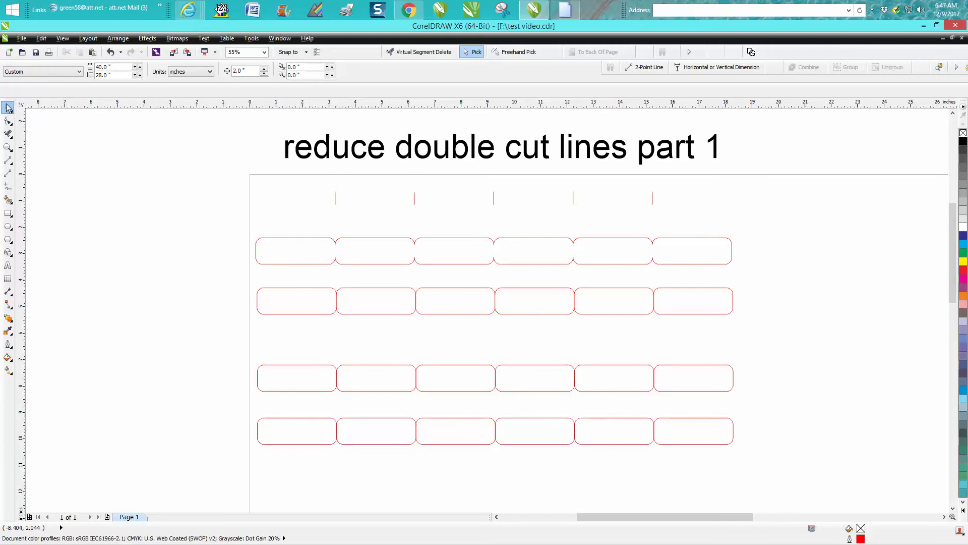
pyautogui.moveTo(230, 225); pyautogui.dragTo(758, 274)
pyautogui.press('Up')
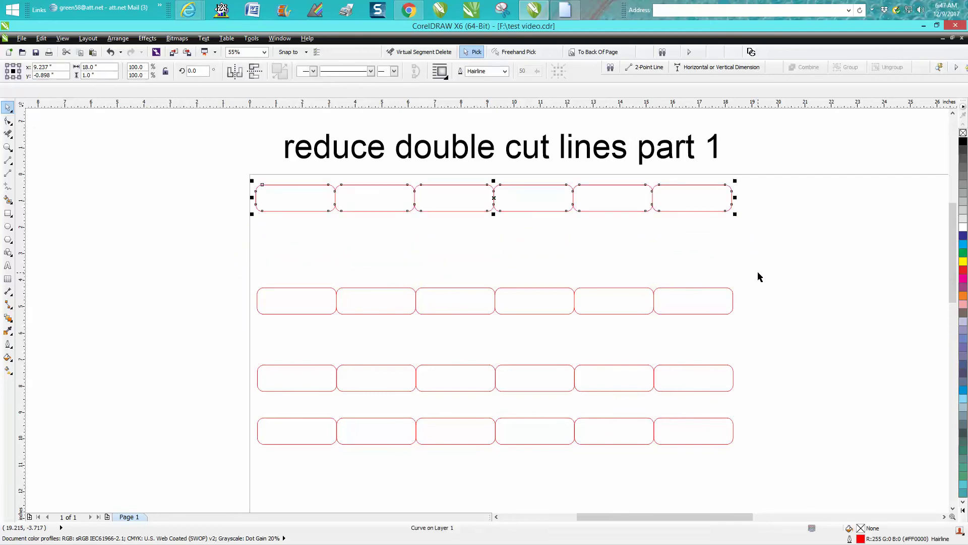
# Nudge the second row of tags up 2 inches, then back down 2 inches
pyautogui.click(543, 288)
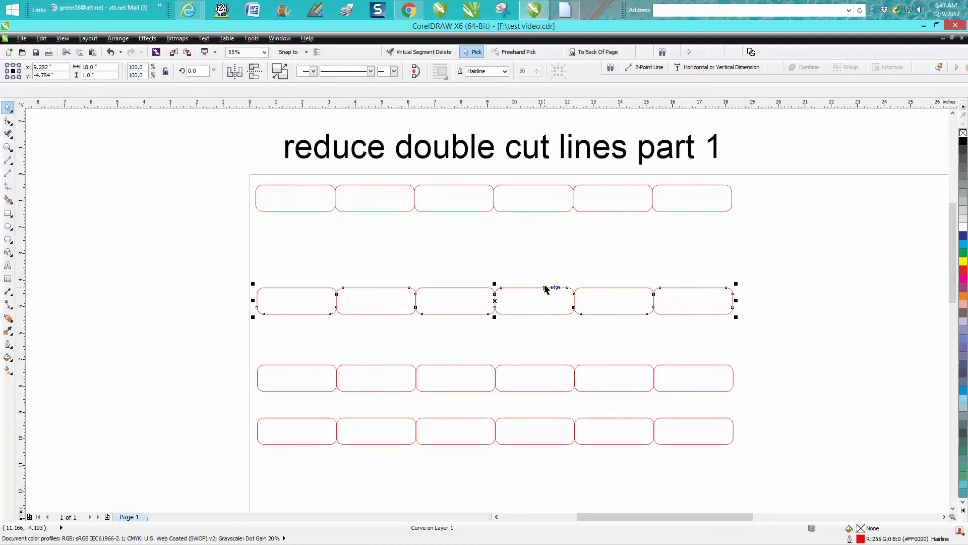
pyautogui.press('Up')
pyautogui.click(538, 283)
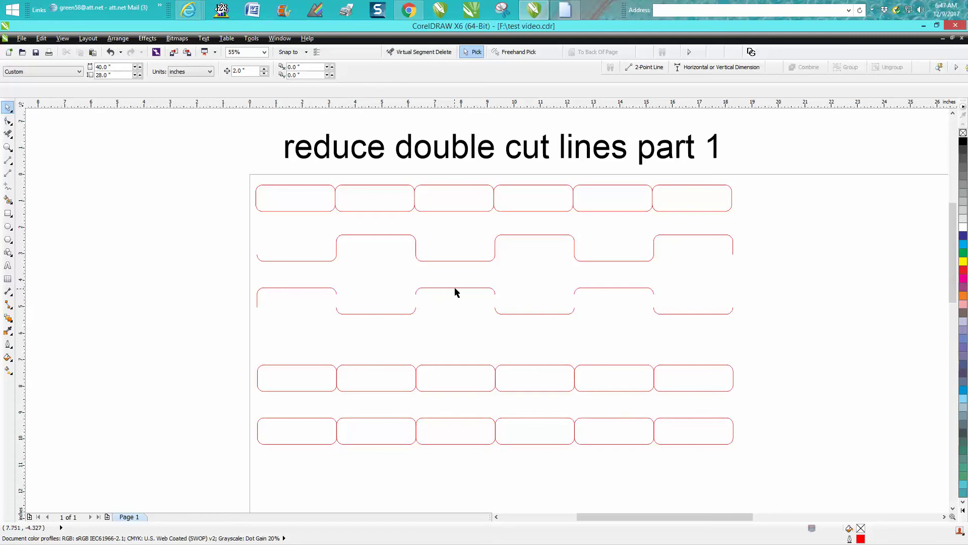
pyautogui.click(452, 261)
pyautogui.press('Down')
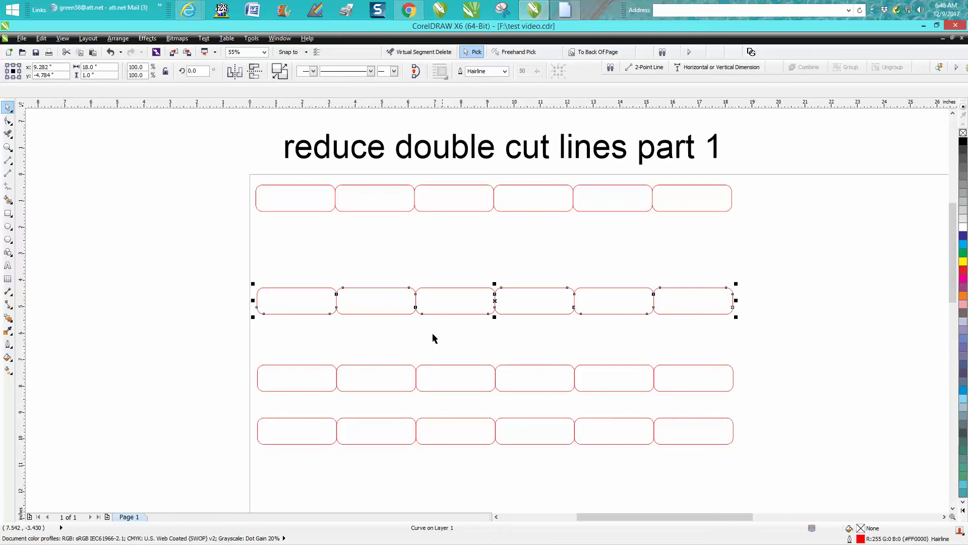
# Zoom in on the lower two rows and draw a horizontal 2-point line across the bottom row
pyautogui.click(414, 422)
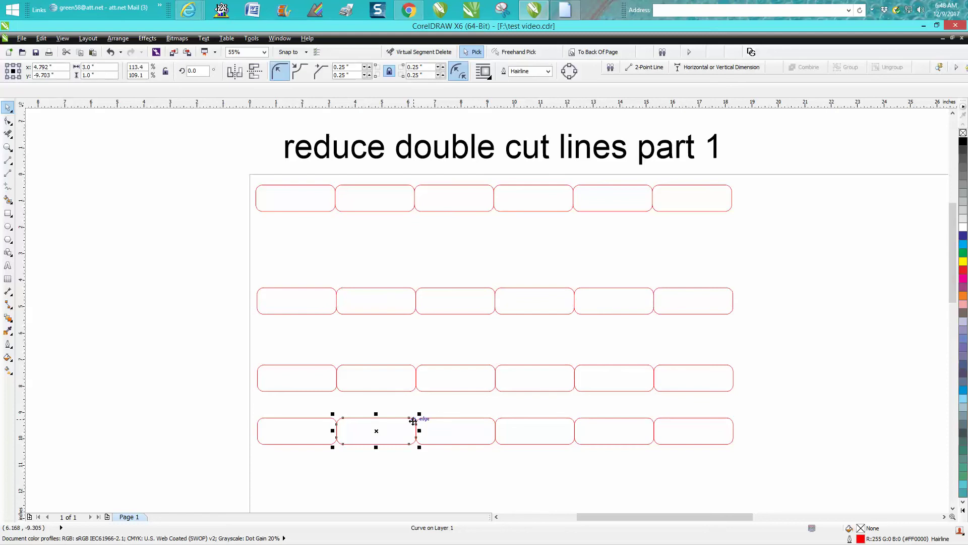
pyautogui.press('z')
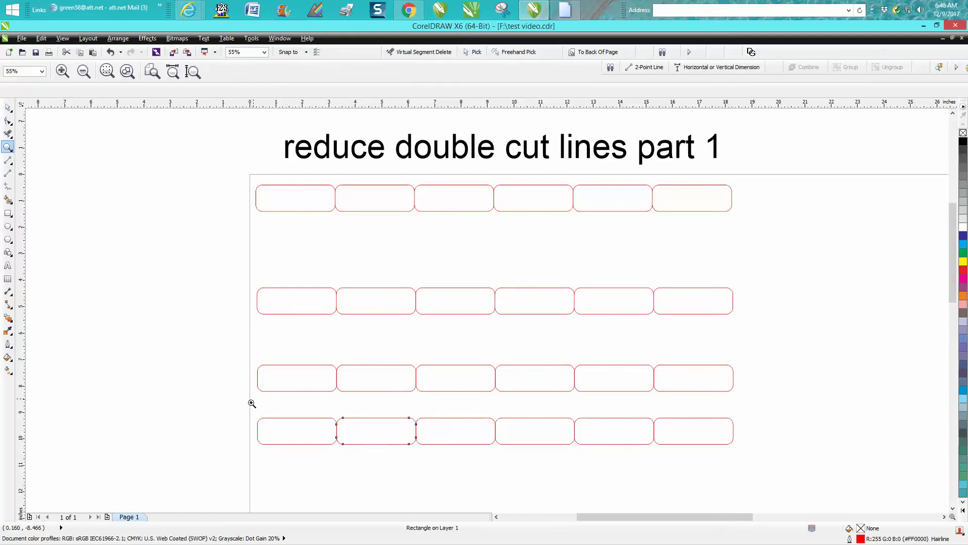
pyautogui.moveTo(251, 411); pyautogui.dragTo(750, 460)
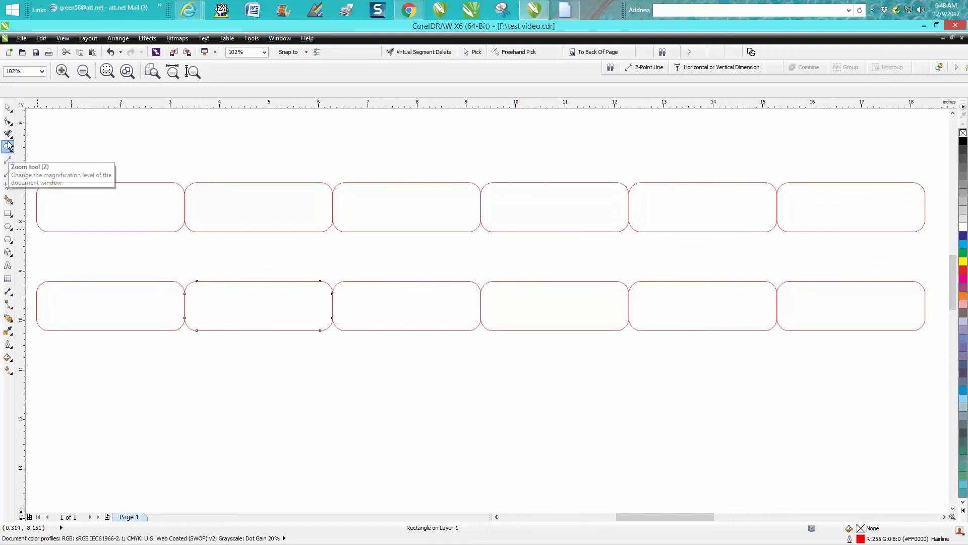
pyautogui.click(8, 173)
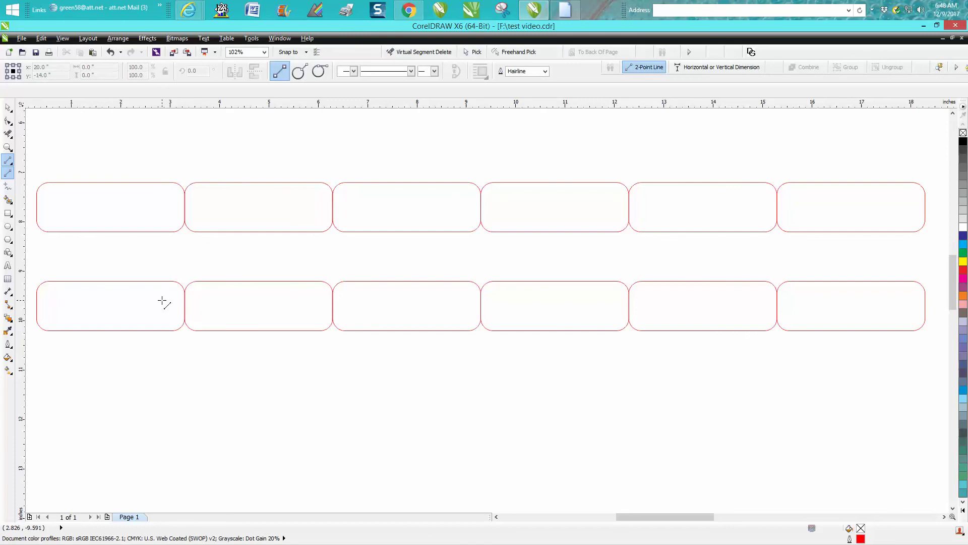
pyautogui.moveTo(162, 301)
pyautogui.mouseDown()
pyautogui.moveTo(393, 316)
pyautogui.moveTo(731, 316)
pyautogui.moveTo(794, 299)
pyautogui.moveTo(605, 323)
pyautogui.moveTo(159, 312)
pyautogui.mouseUp()
# Trim away the four shared-edge pieces between the temporary lines with Virtual Segment Delete
pyautogui.click(8, 133)
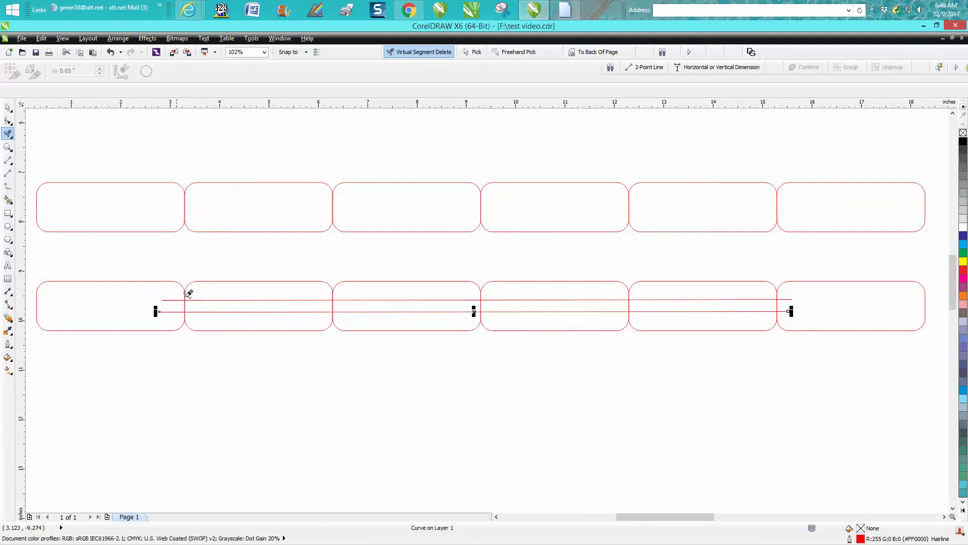
pyautogui.press('Escape')
pyautogui.click(333, 305)
pyautogui.click(481, 302)
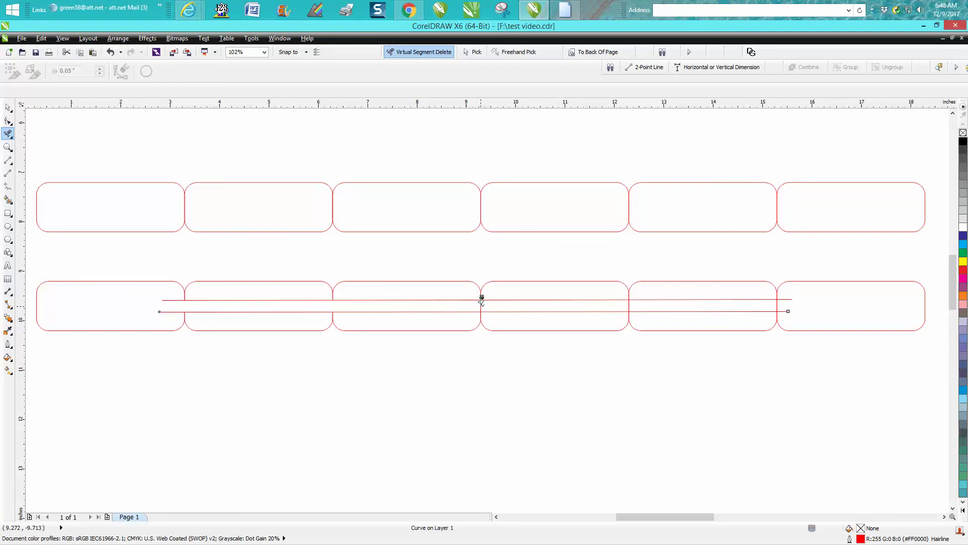
pyautogui.click(634, 303)
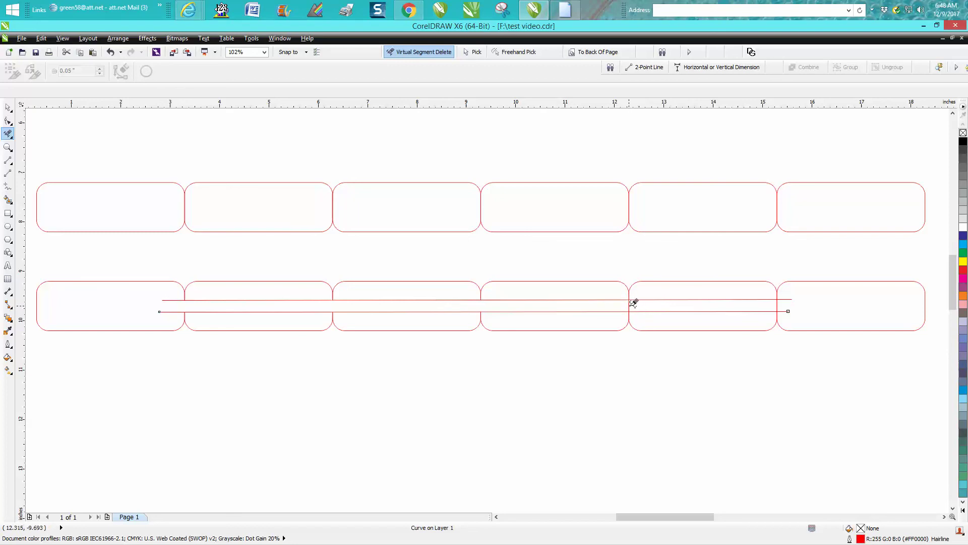
pyautogui.click(777, 302)
# Delete both temporary horizontal lines
pyautogui.click(7, 107)
pyautogui.press('Delete')
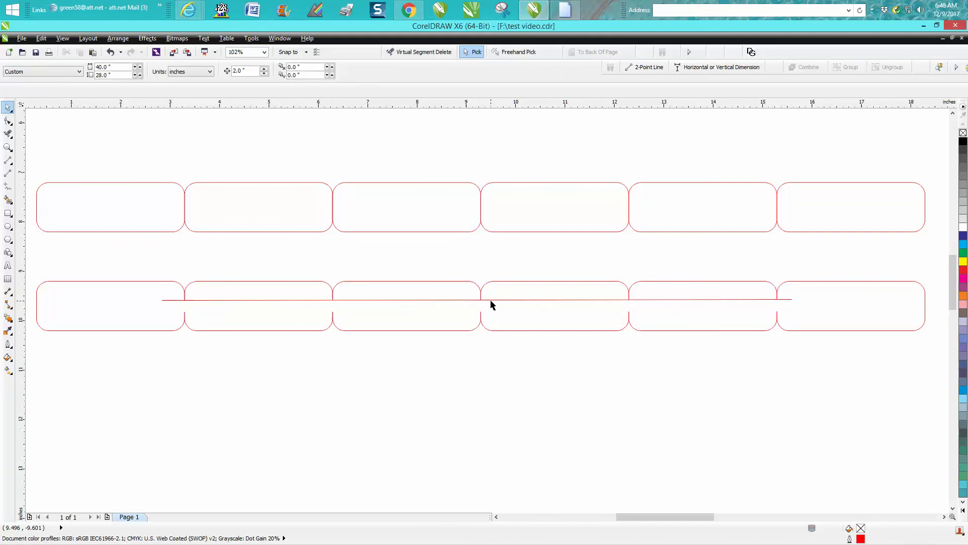
pyautogui.click(493, 301)
pyautogui.press('Delete')
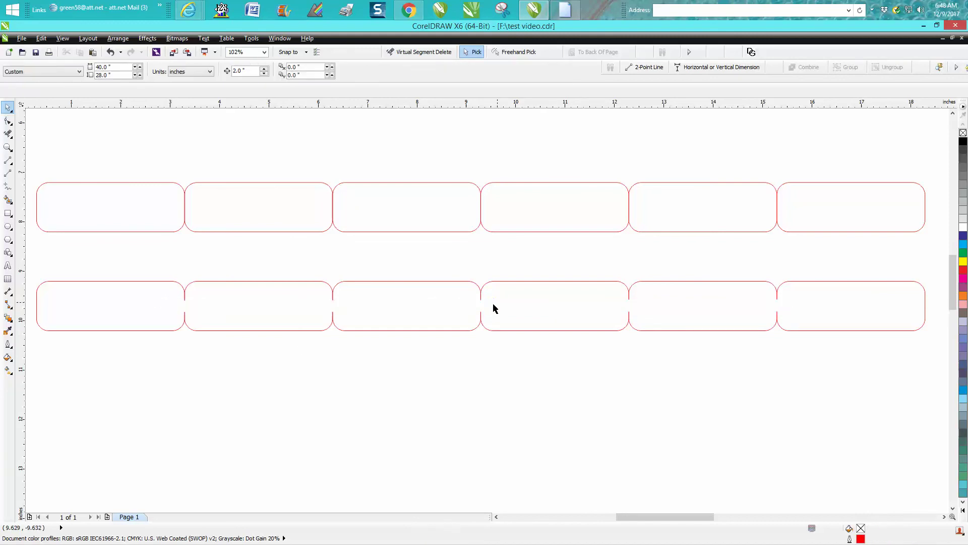
# Zoom in on the shared edges and delete the leftmost tag's two middle side nodes
pyautogui.click(7, 147)
pyautogui.moveTo(154, 260); pyautogui.dragTo(770, 406)
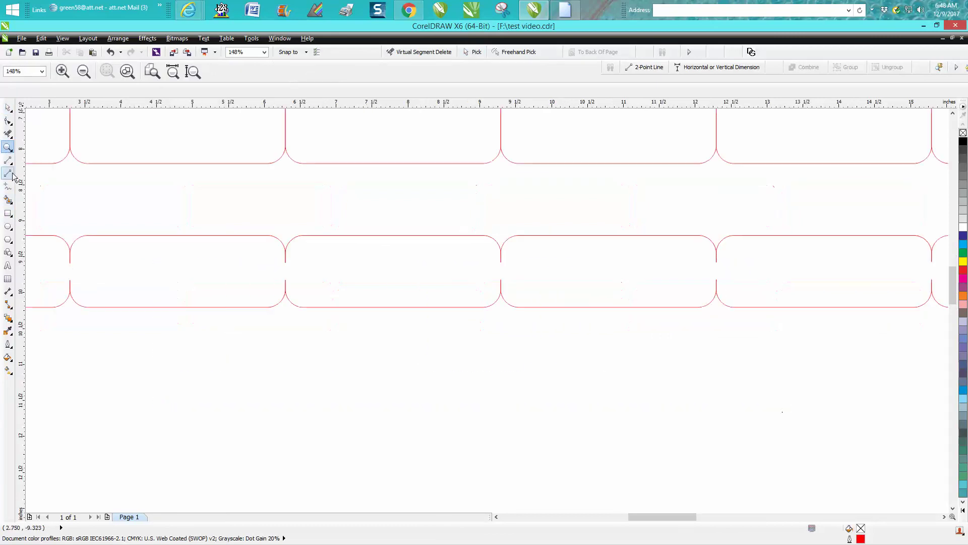
pyautogui.click(8, 120)
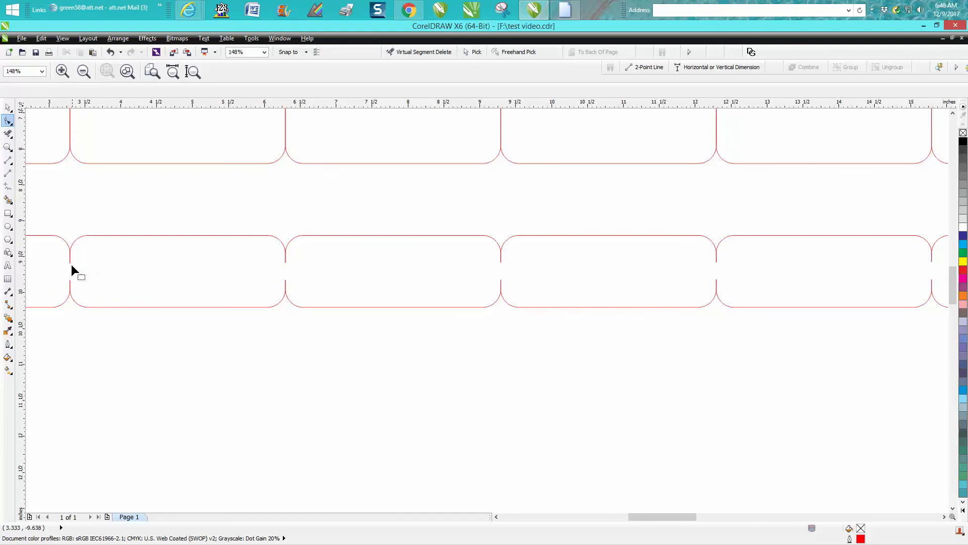
pyautogui.click(71, 265)
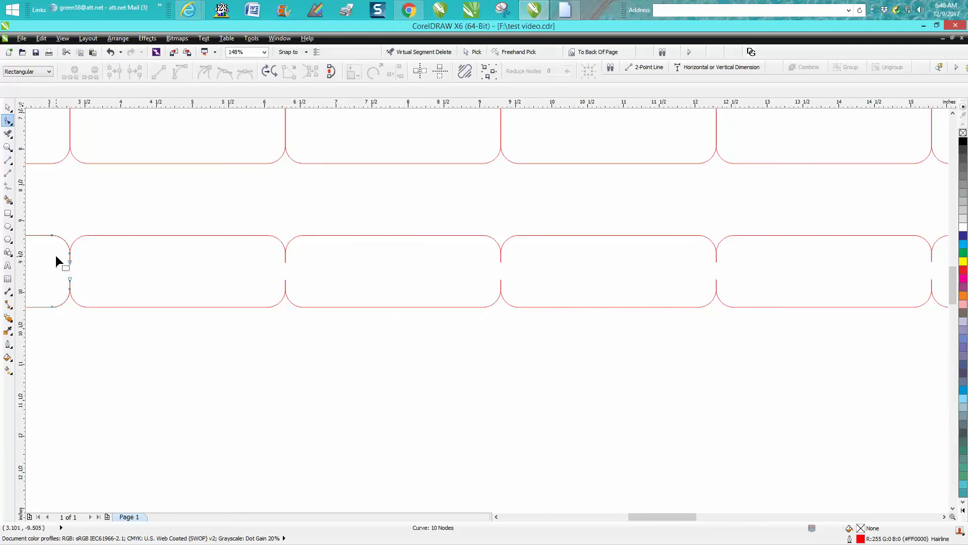
pyautogui.moveTo(78, 280); pyautogui.dragTo(92, 283)
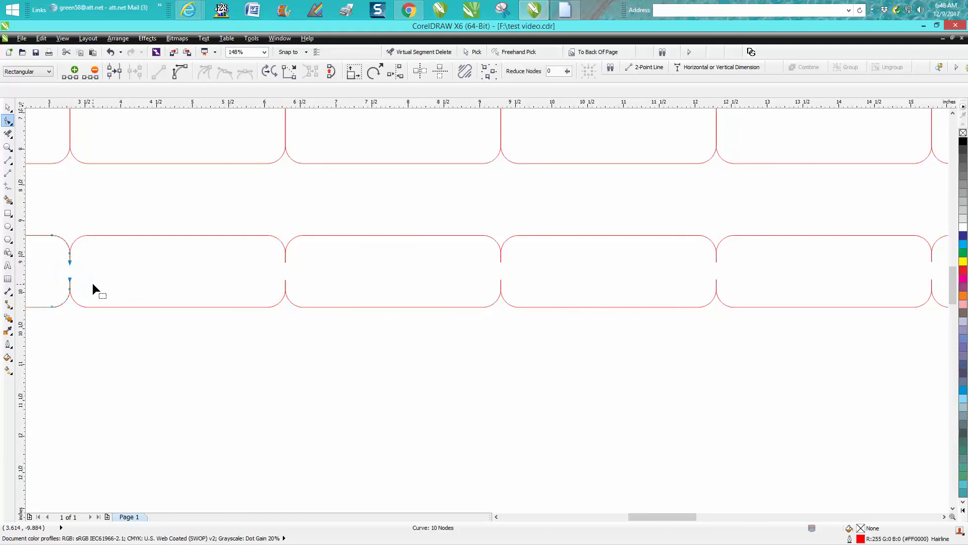
pyautogui.press('Delete')
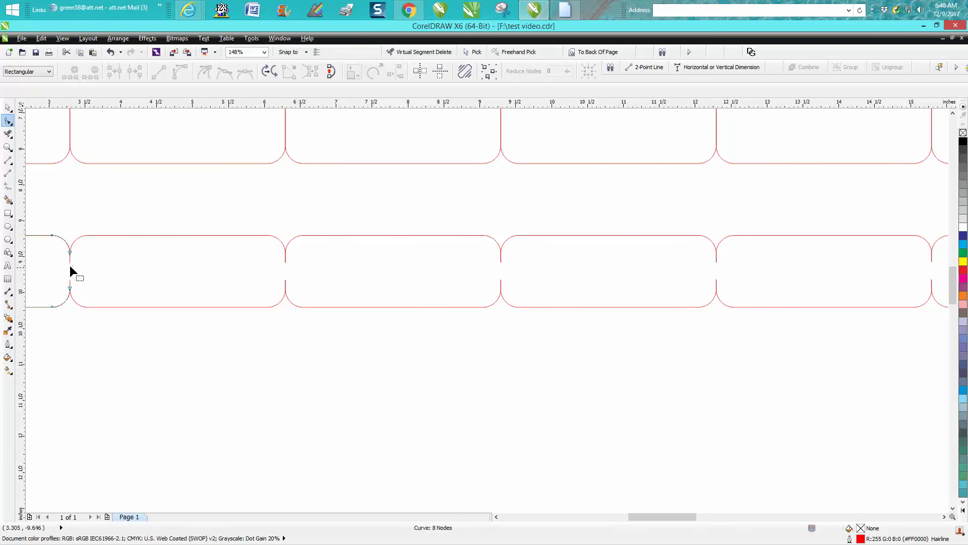
# Delete the side-edge nodes on the second and third tags at their joins
pyautogui.click(70, 263)
pyautogui.moveTo(86, 285); pyautogui.dragTo(86, 285)
pyautogui.press('Delete')
pyautogui.press('Delete')
pyautogui.moveTo(307, 283)
pyautogui.mouseDown()
pyautogui.moveTo(287, 280)
pyautogui.moveTo(306, 285)
pyautogui.mouseUp()
pyautogui.click(285, 281)
pyautogui.press('Delete')
pyautogui.moveTo(510, 284); pyautogui.dragTo(501, 283)
# Delete the side-edge nodes and segments on the fourth and fifth tags
pyautogui.press('Delete')
pyautogui.click(501, 283)
pyautogui.moveTo(509, 282); pyautogui.dragTo(509, 282)
pyautogui.press('Delete')
pyautogui.moveTo(728, 284); pyautogui.dragTo(728, 289)
pyautogui.press('Delete')
pyautogui.click(718, 286)
pyautogui.press('Delete')
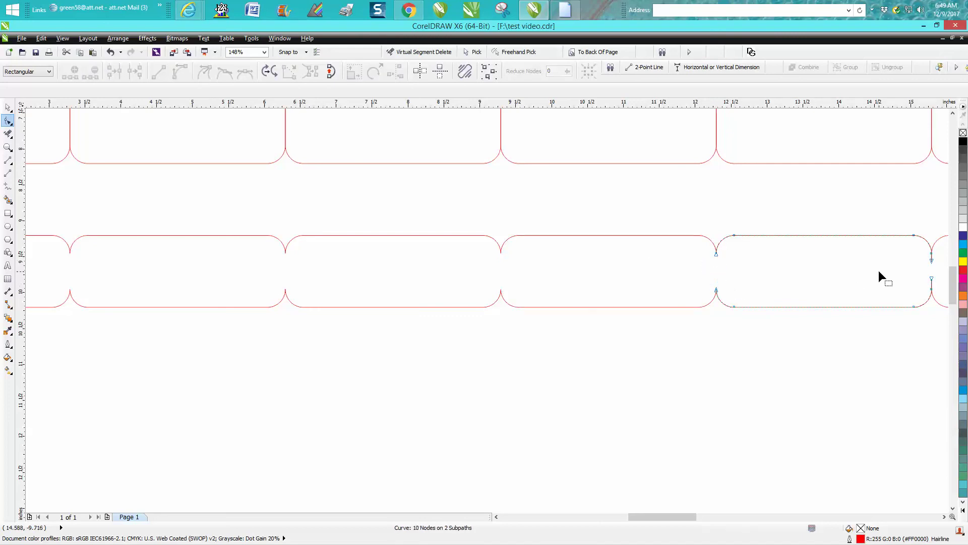
# Remove the remaining right-end join nodes, including the last tag's left-edge nodes
pyautogui.moveTo(939, 287); pyautogui.dragTo(940, 283)
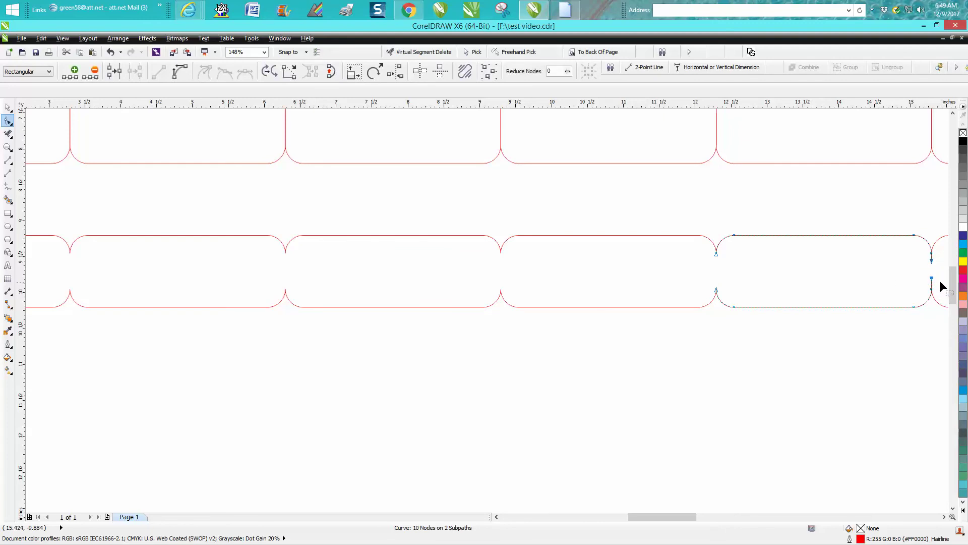
pyautogui.press('Delete')
pyautogui.click(931, 277)
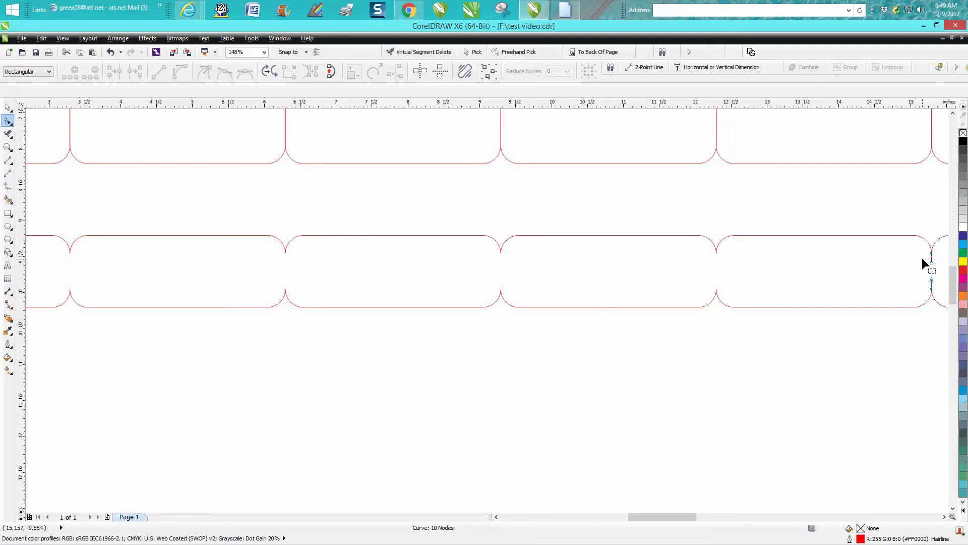
pyautogui.moveTo(942, 283); pyautogui.dragTo(942, 284)
pyautogui.press('Delete')
pyautogui.scroll(-2, 513, 283)
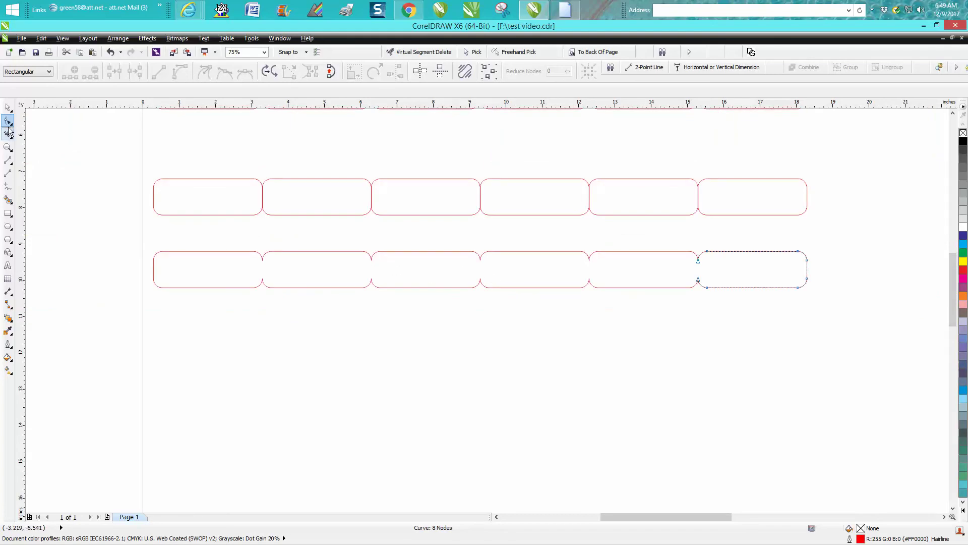
# Marquee-select all six bottom-row tags and combine them with Arrange > Combine
pyautogui.click(9, 106)
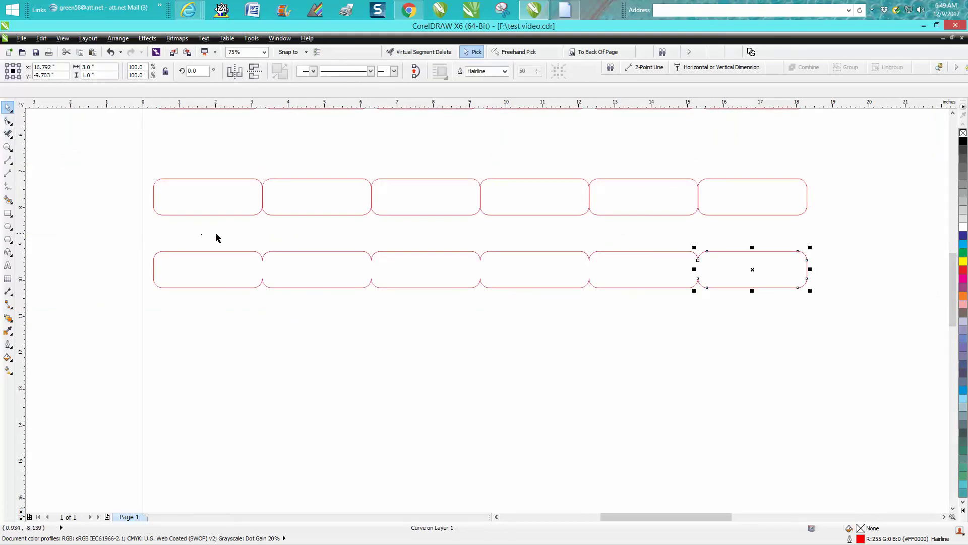
pyautogui.moveTo(514, 321); pyautogui.dragTo(827, 336)
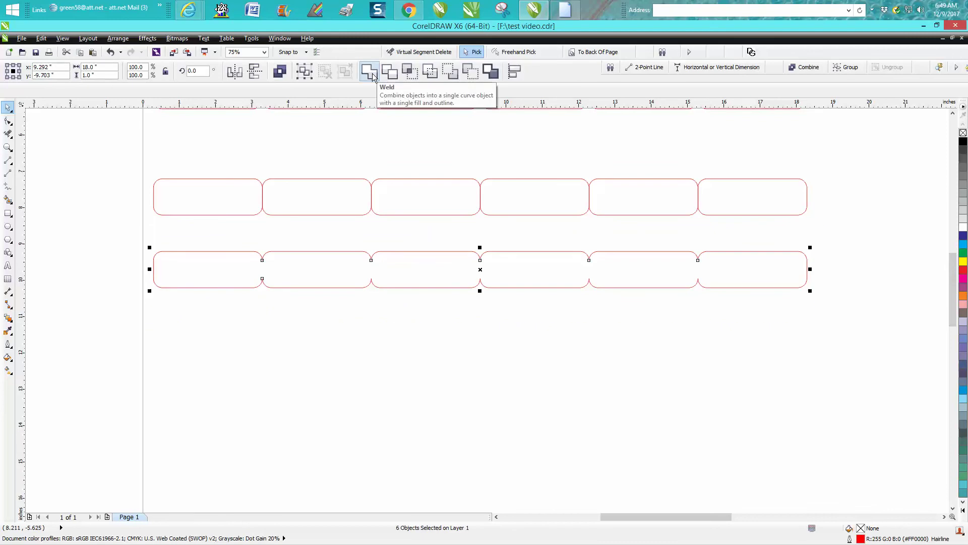
pyautogui.click(118, 38)
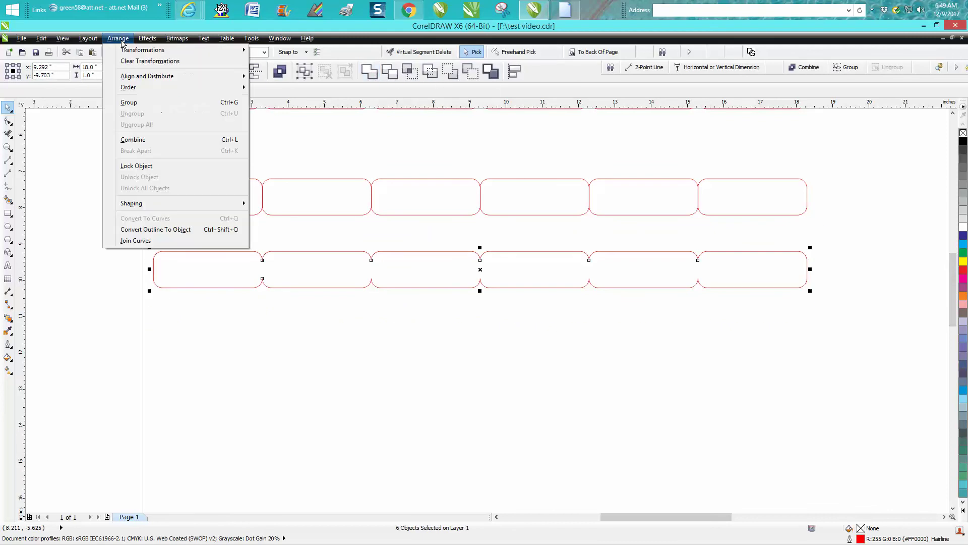
pyautogui.click(135, 139)
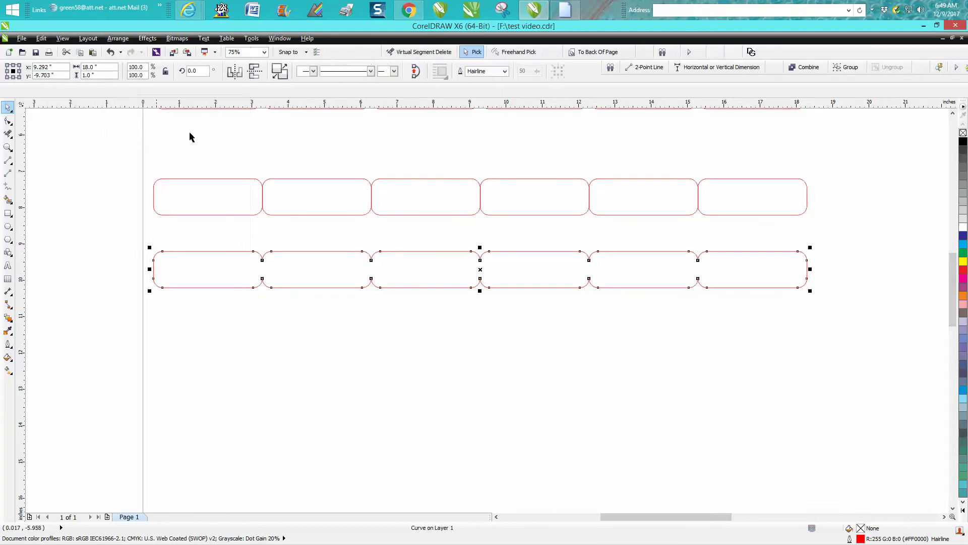
pyautogui.click(485, 335)
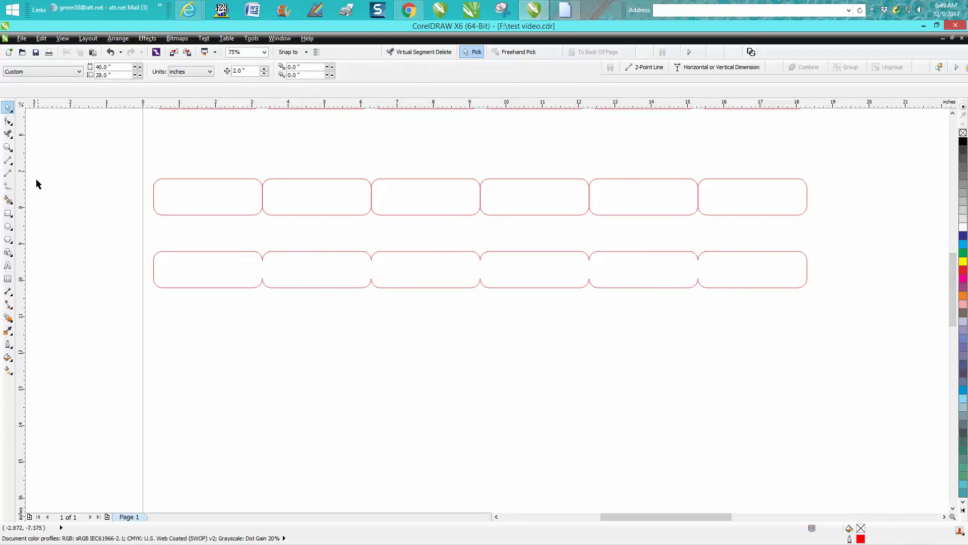
pyautogui.click(7, 147)
# Draw a vertical 2-point cut line between the cusp nodes at each of the five joins
pyautogui.moveTo(168, 234); pyautogui.dragTo(510, 323)
pyautogui.click(9, 161)
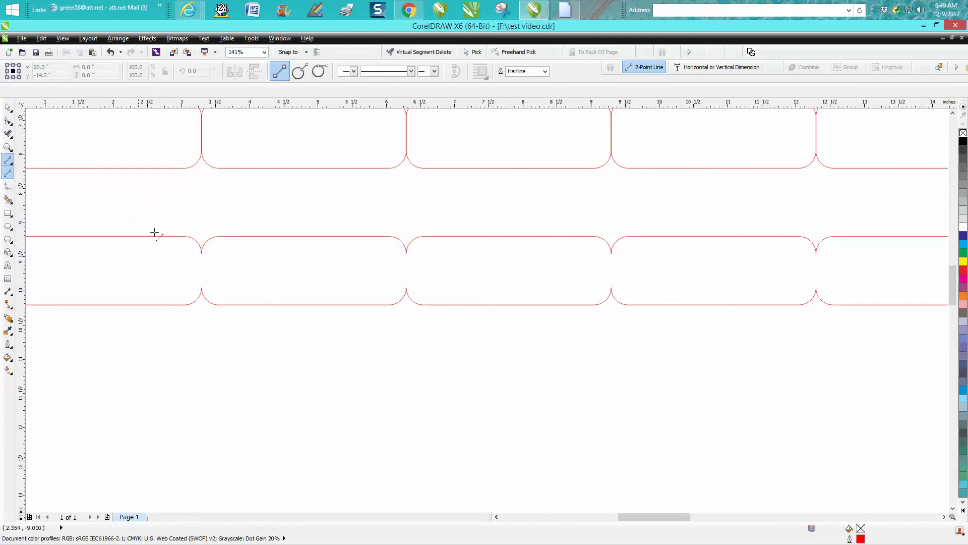
pyautogui.moveTo(201, 253); pyautogui.dragTo(201, 287)
pyautogui.moveTo(405, 253); pyautogui.dragTo(406, 287)
pyautogui.moveTo(611, 253); pyautogui.dragTo(611, 287)
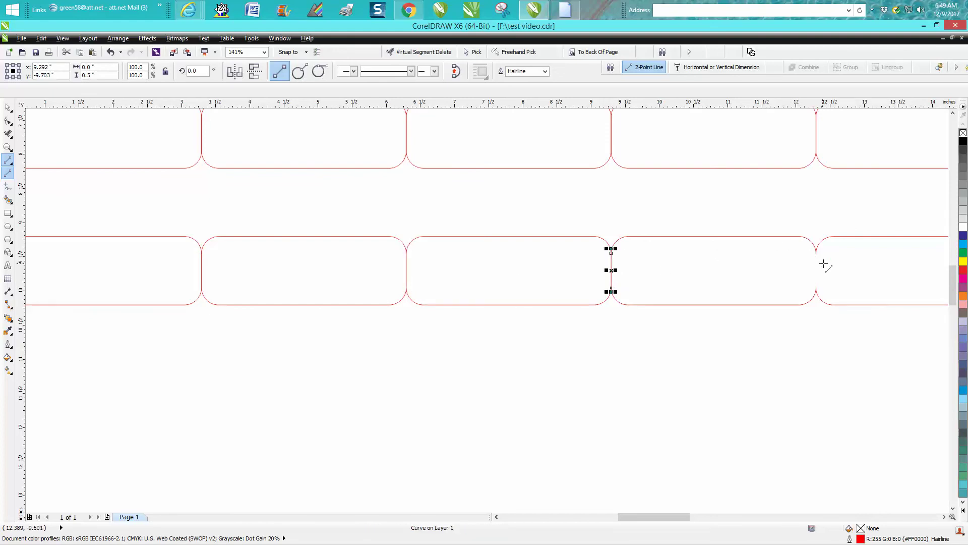
pyautogui.moveTo(816, 253); pyautogui.dragTo(816, 287)
pyautogui.moveTo(668, 513); pyautogui.dragTo(698, 516)
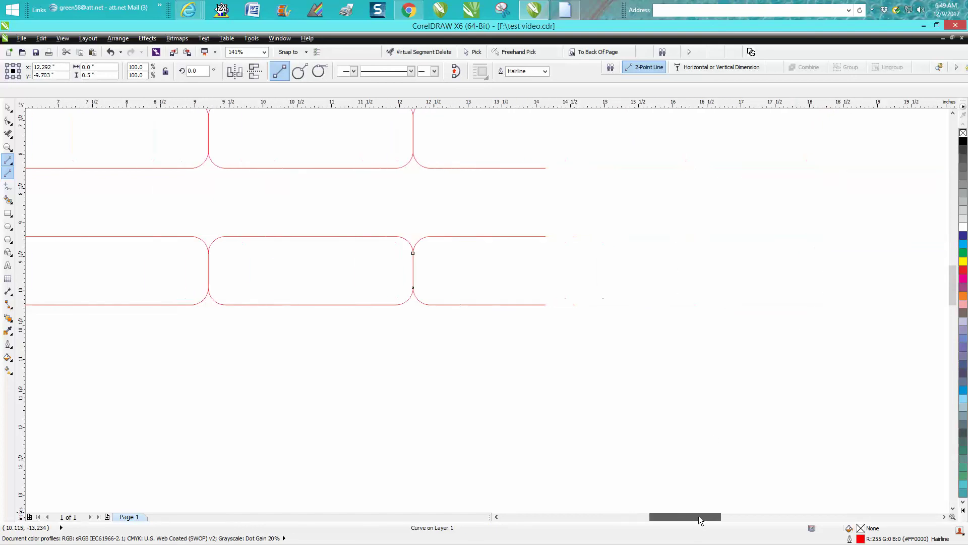
pyautogui.moveTo(618, 254); pyautogui.dragTo(618, 286)
pyautogui.scroll(-3, 609, 326)
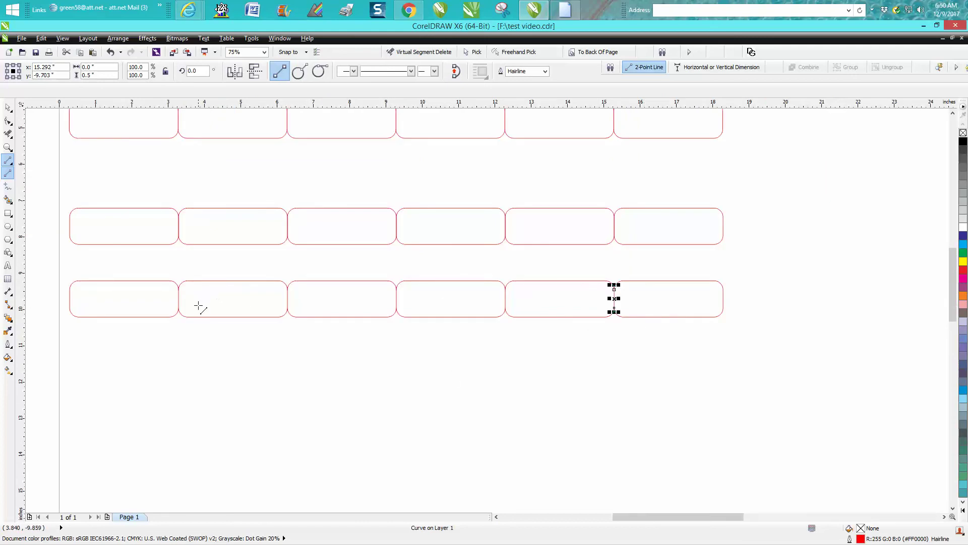
pyautogui.click(7, 108)
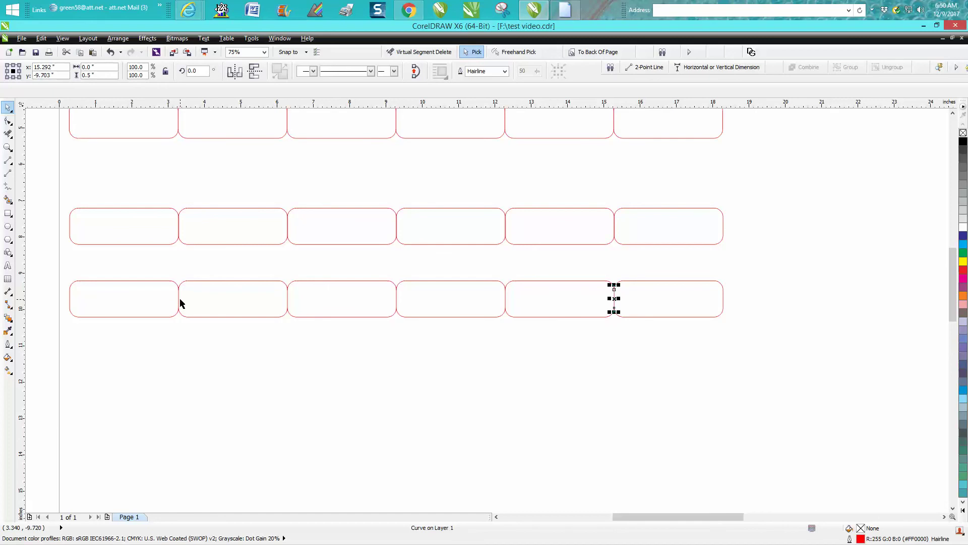
# Nudge the second row's zig-zag curve up 2 inches, then deselect it
pyautogui.scroll(-2, 181, 302)
pyautogui.click(251, 216)
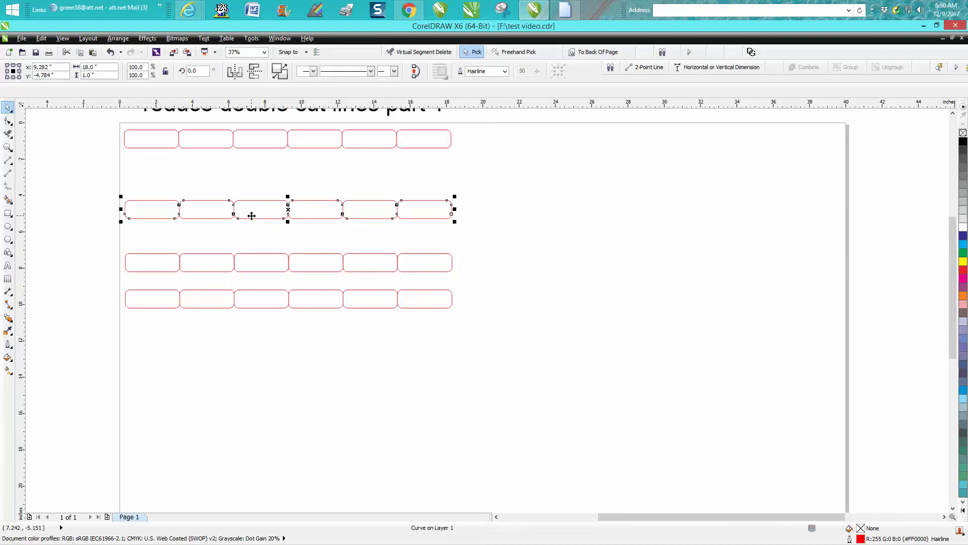
pyautogui.press('Up')
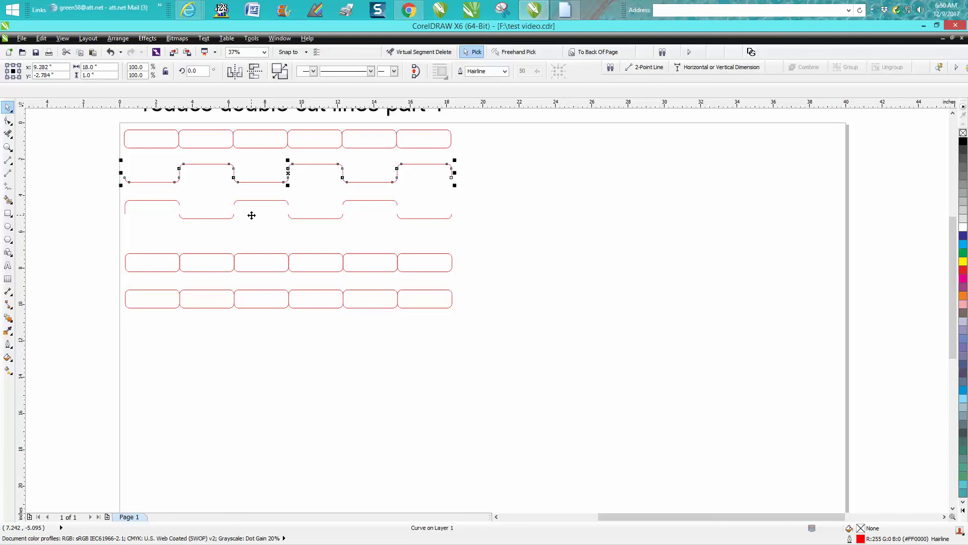
pyautogui.click(281, 231)
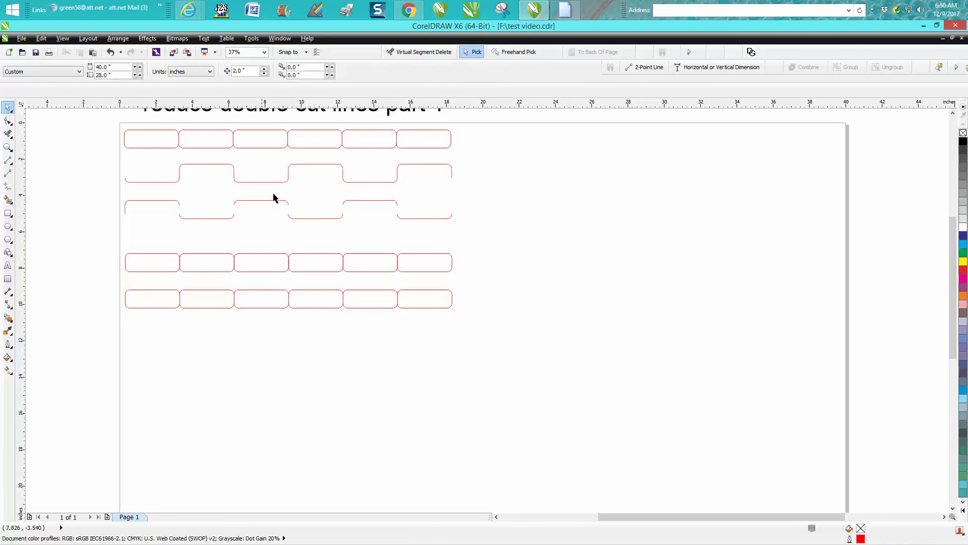